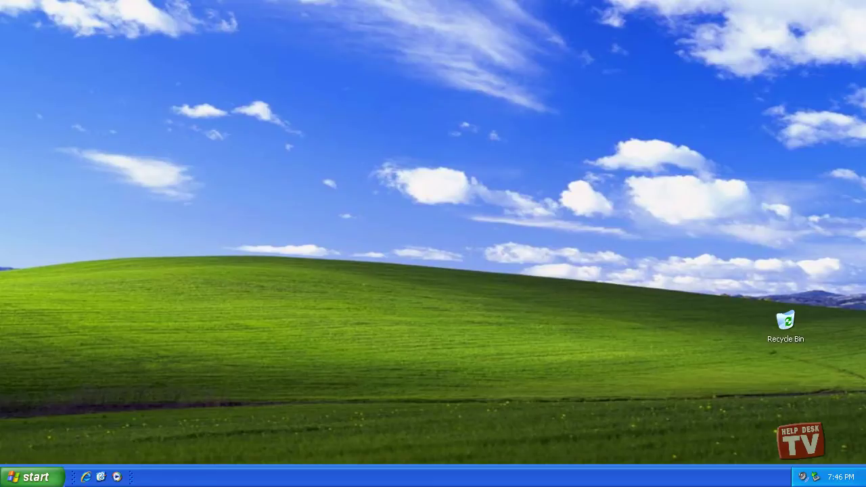
# Launch Word 2003 and type a sentence about transferring from Windows XP to Windows 7 via Windows Easy Transfer
pyautogui.click(41, 477)
pyautogui.click(70, 430)
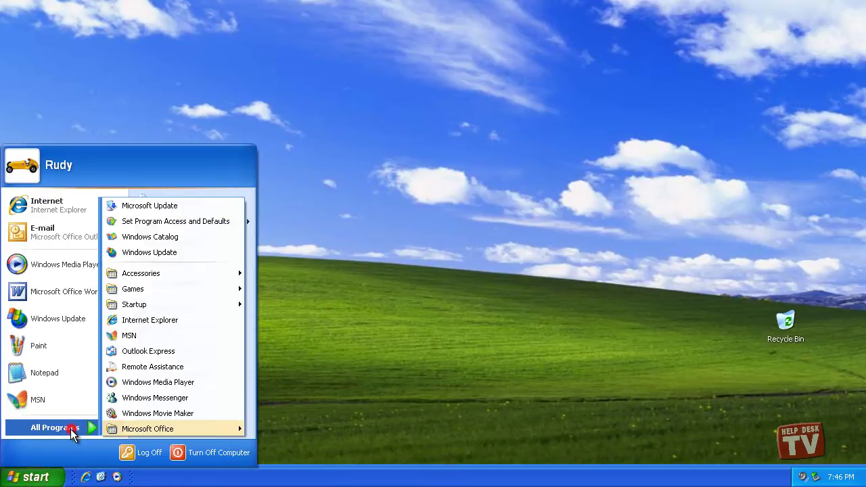
pyautogui.click(146, 430)
pyautogui.click(309, 428)
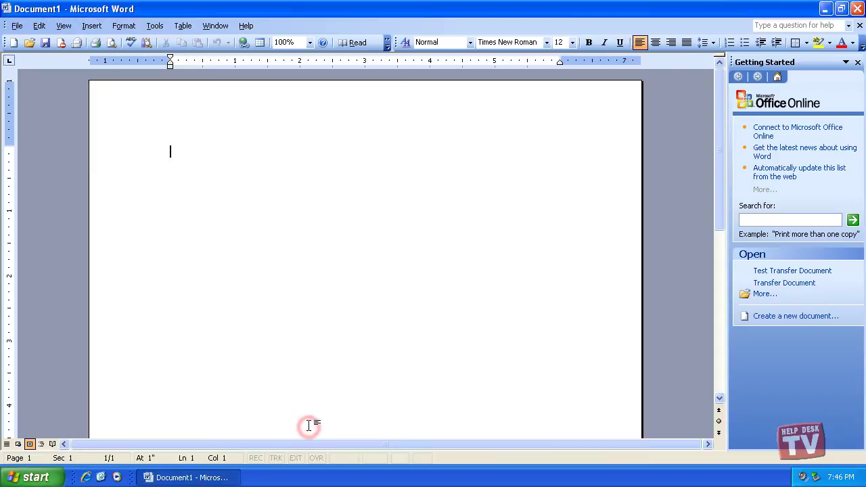
pyautogui.write('T')
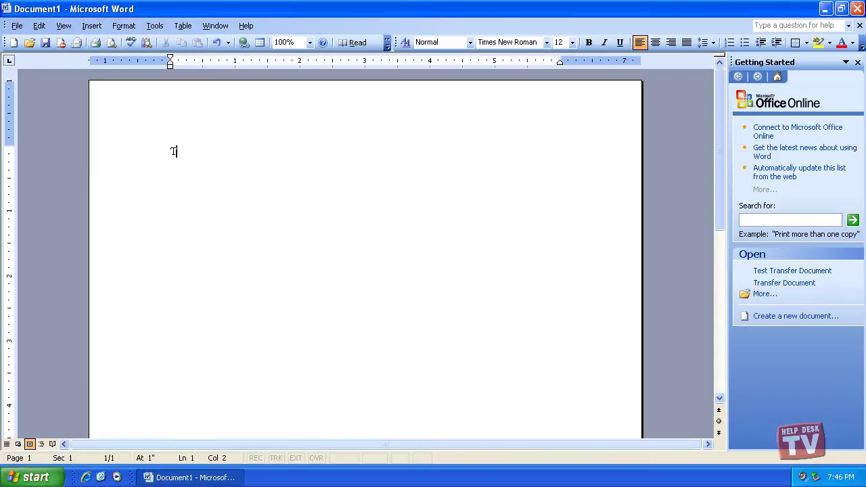
pyautogui.write('his documen')
pyautogui.write('t was')
pyautogui.write(' transfer')
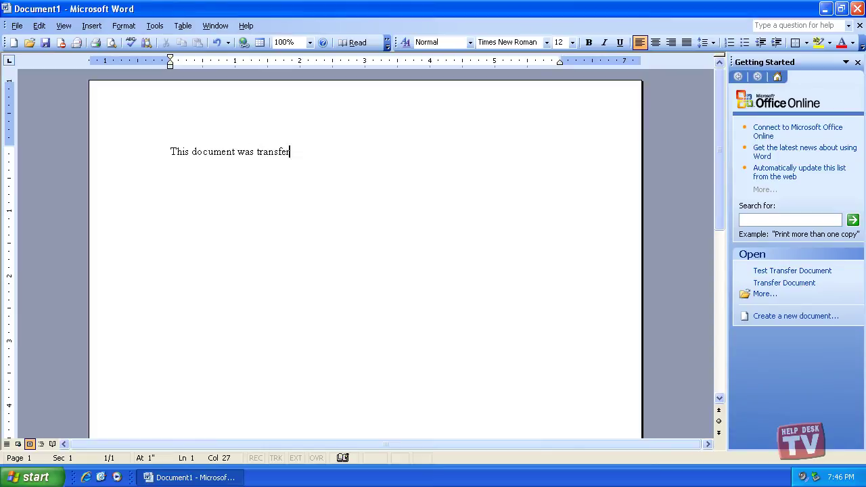
pyautogui.write('ree from')
pyautogui.write(' Windows XP ')
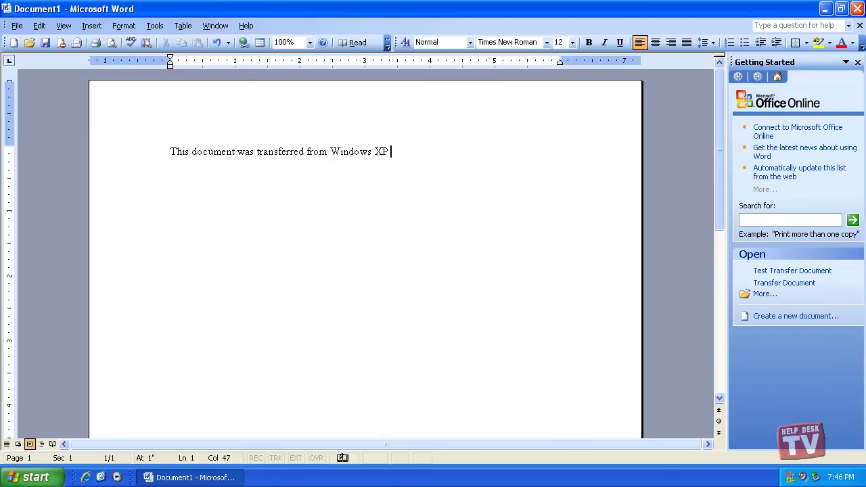
pyautogui.write('to wind')
pyautogui.press('BackSpace')
pyautogui.press('BackSpace')
pyautogui.press('BackSpace')
pyautogui.press('BackSpace')
pyautogui.write('Windows ')
pyautogui.write('7 wia')
pyautogui.write('Windows ')
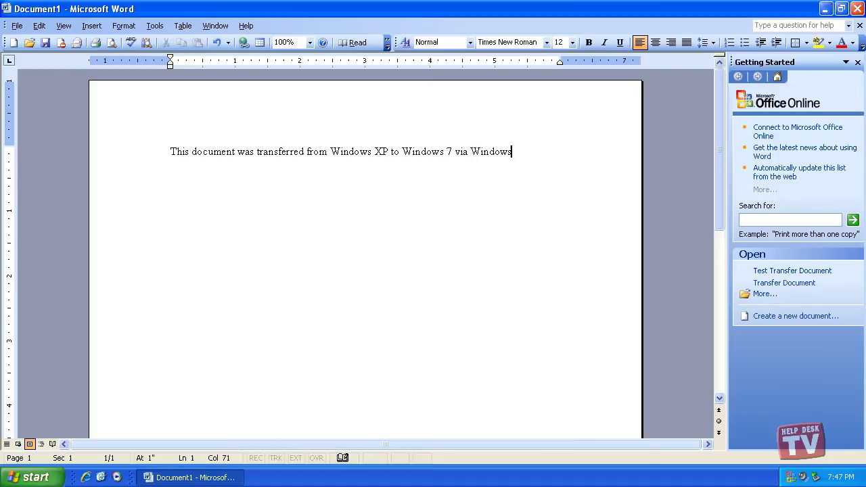
pyautogui.write('Easy')
pyautogui.write(' Transfer')
pyautogui.write('.')
# Format the sentence as 26 pt, bold, centred and red
pyautogui.hotkey('ctrl', 'Home')
pyautogui.hotkey('shift', 'Down')
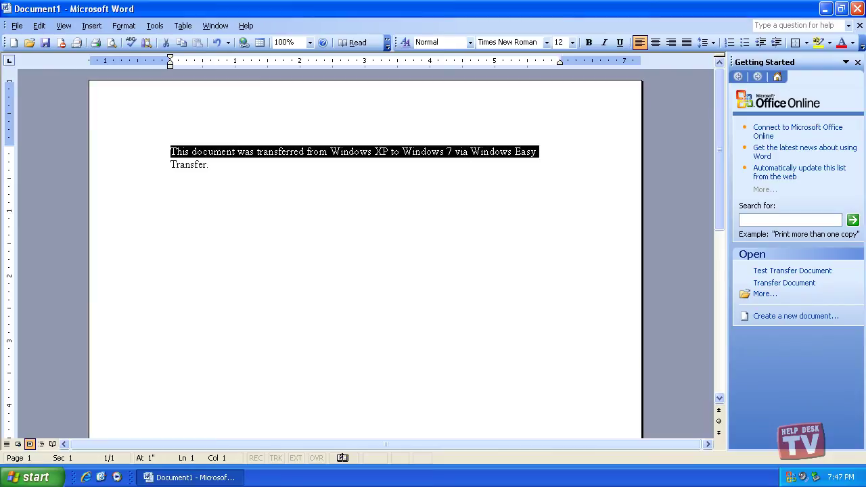
pyautogui.hotkey('shift', 'Down')
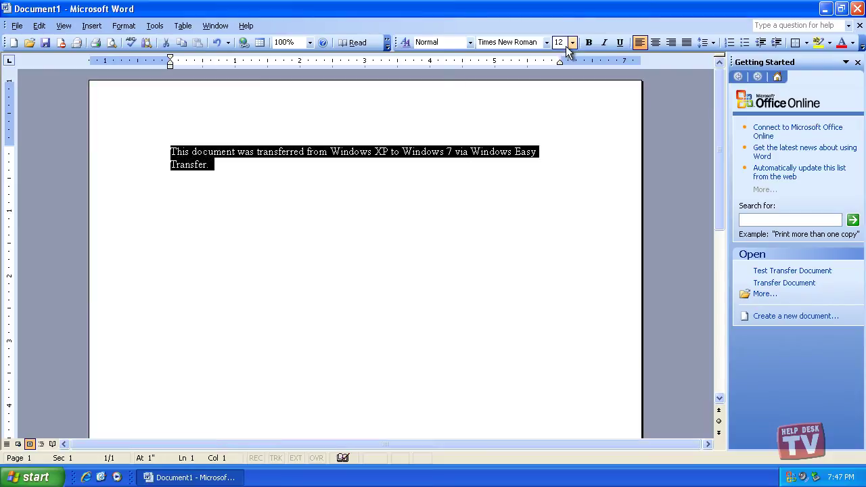
pyautogui.click(573, 42)
pyautogui.click(560, 150)
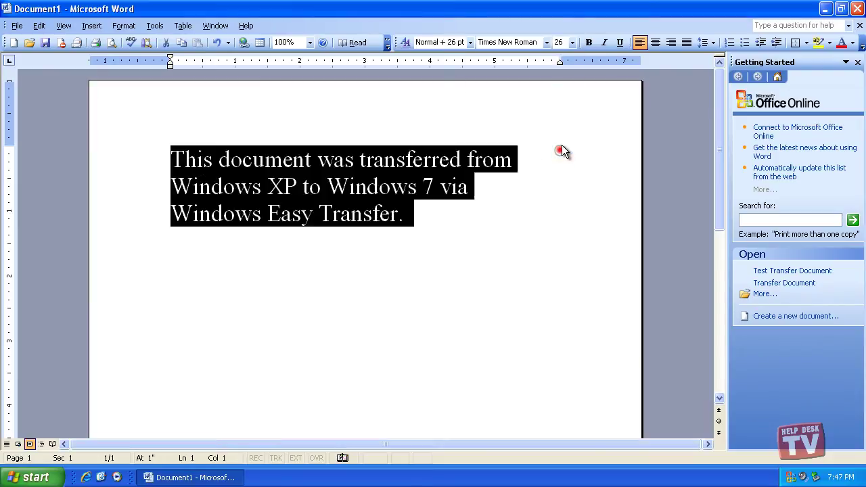
pyautogui.click(588, 42)
pyautogui.click(655, 42)
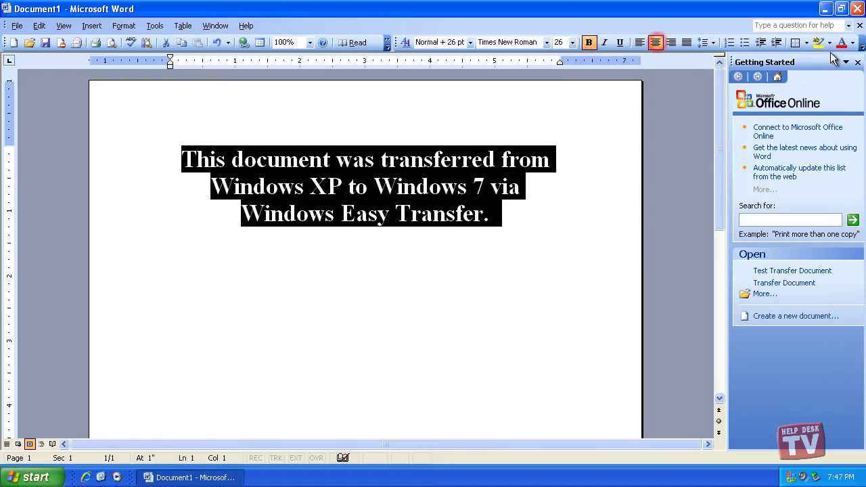
pyautogui.click(842, 42)
pyautogui.click(575, 161)
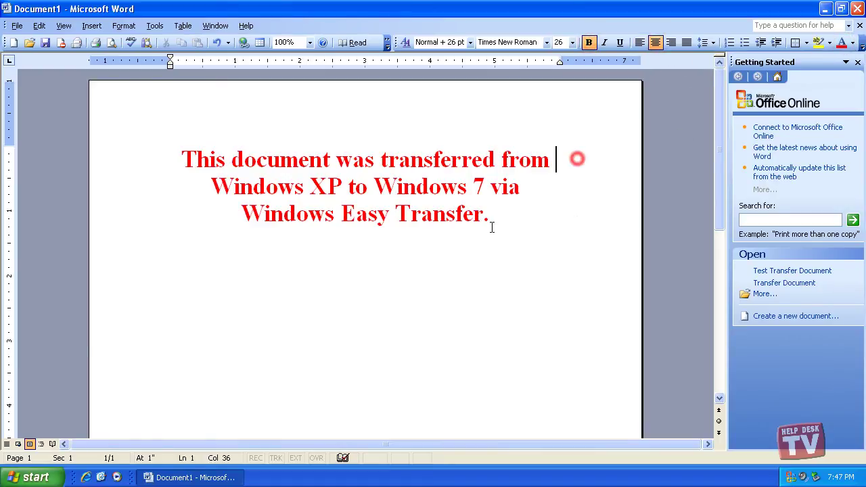
# Save the document to the Desktop as 'Test Transfer Document'
pyautogui.click(17, 26)
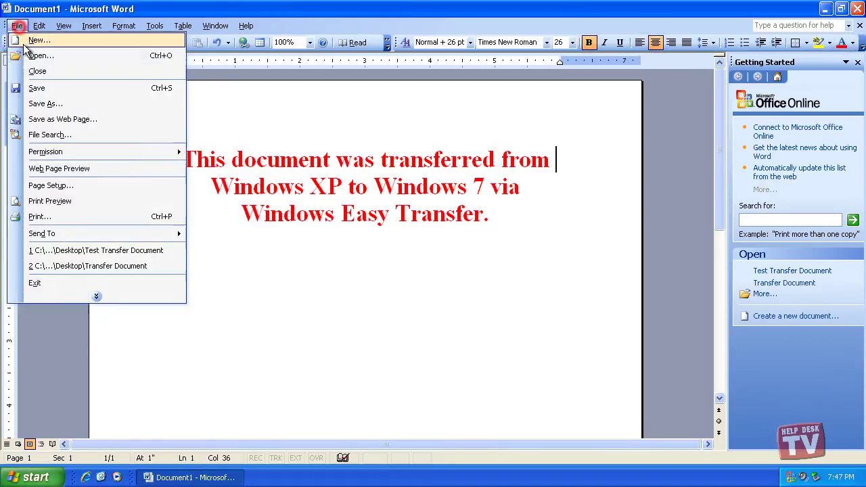
pyautogui.click(31, 101)
pyautogui.click(263, 191)
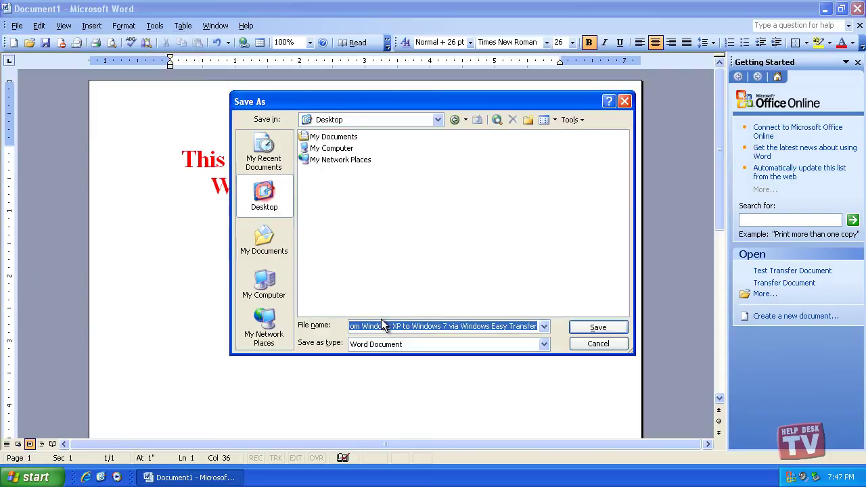
pyautogui.write('T')
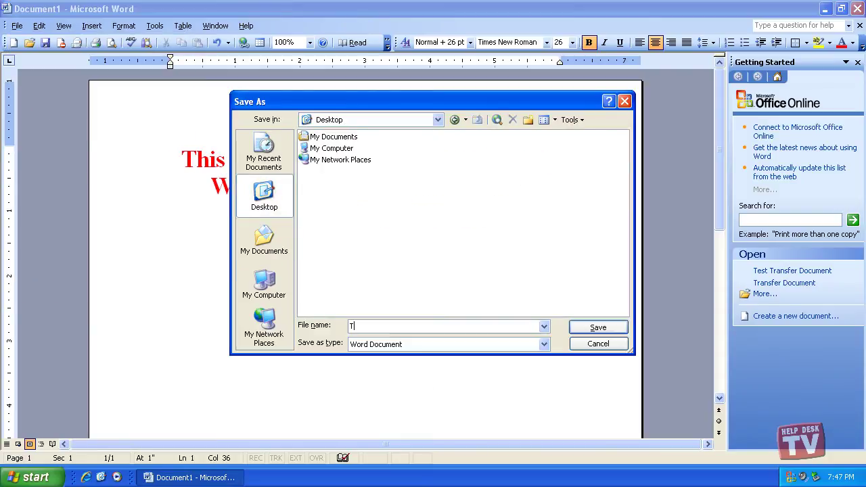
pyautogui.write('est T')
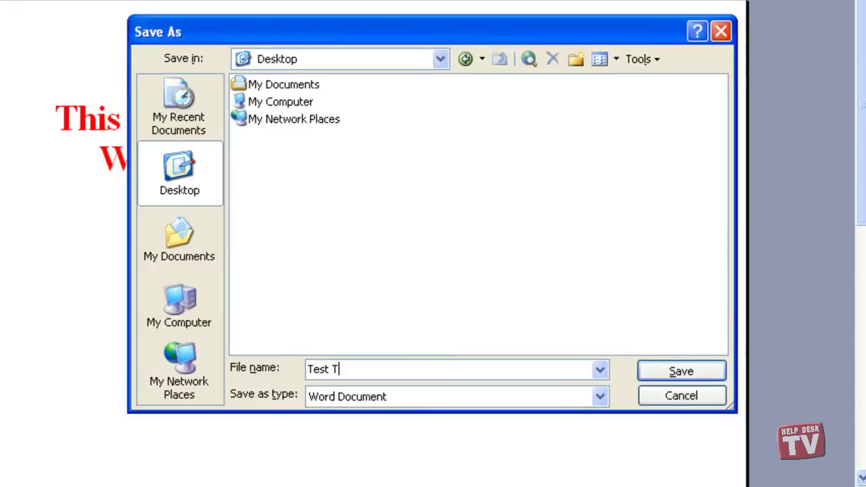
pyautogui.write('ransfer Do')
pyautogui.write('cument')
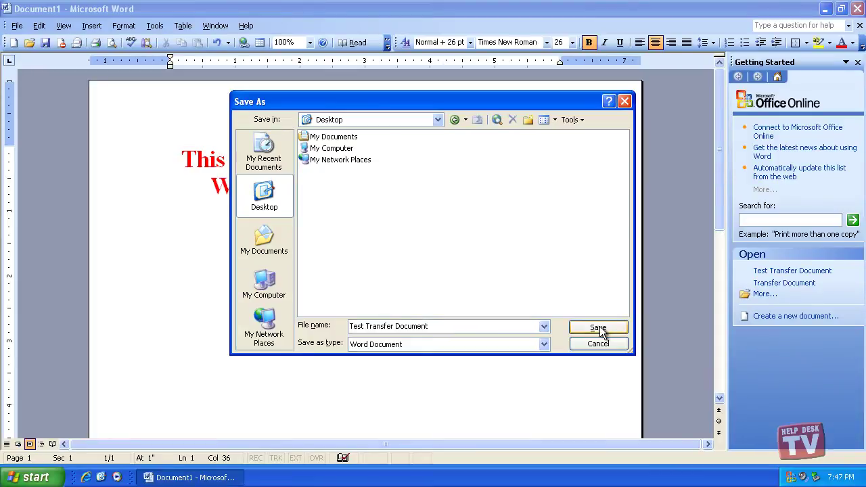
pyautogui.click(598, 327)
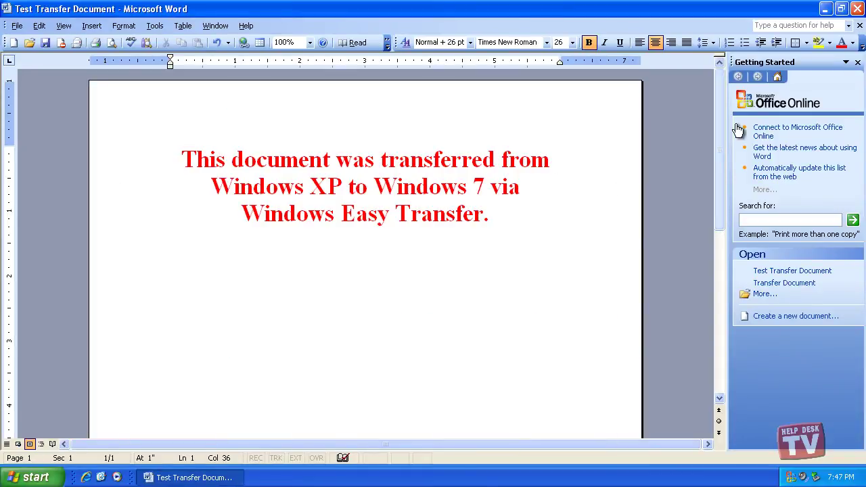
# Close Word, clear the desktop selection and dismiss the Install Windows window
pyautogui.click(856, 9)
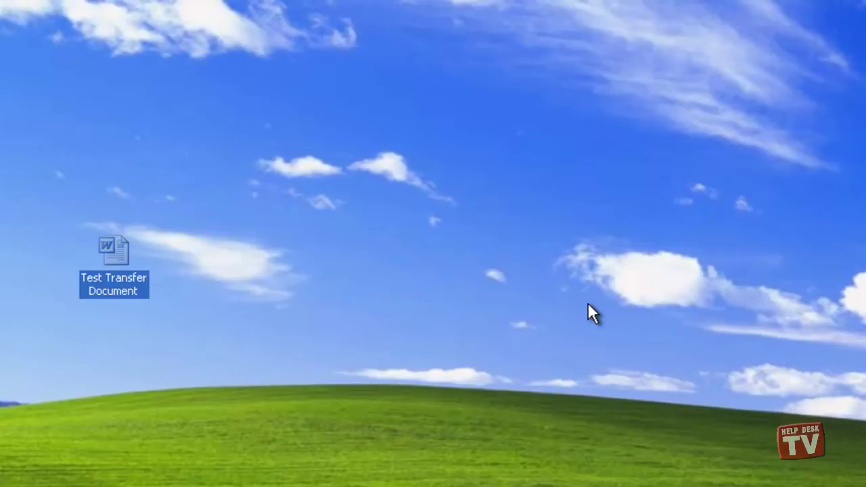
pyautogui.click(583, 301)
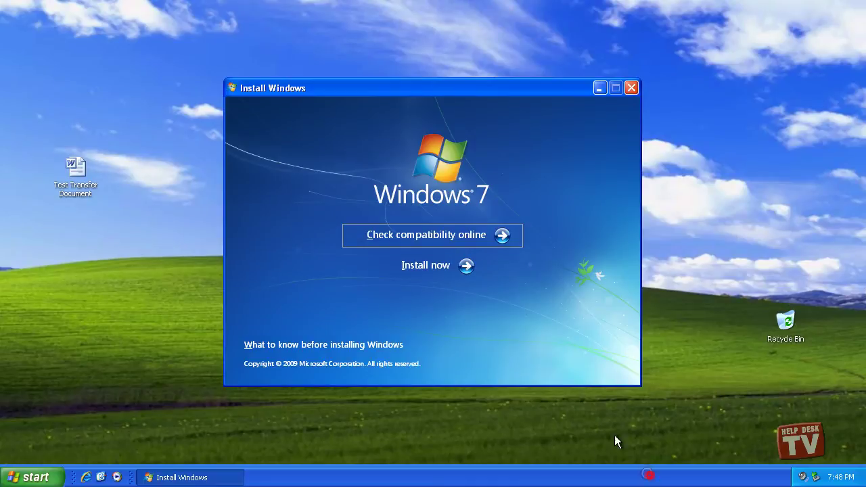
pyautogui.click(631, 88)
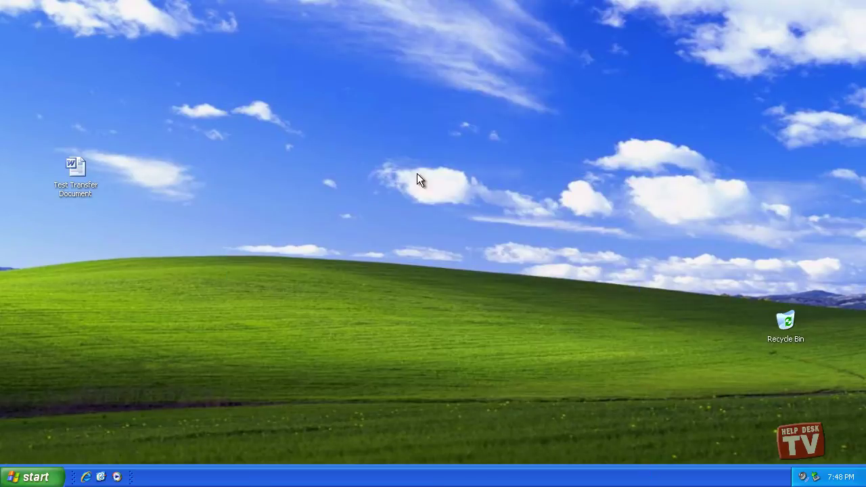
# Browse the D: DVD from My Computer into support\migwiz and select migsetup
pyautogui.click(37, 475)
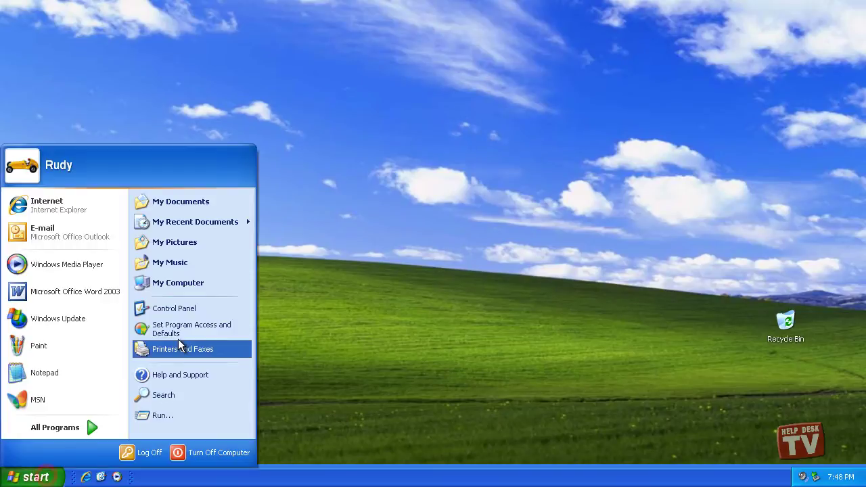
pyautogui.click(186, 282)
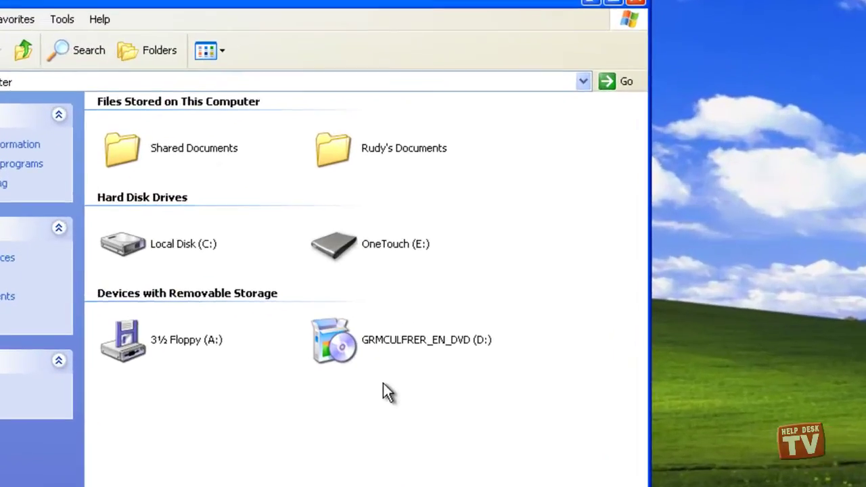
pyautogui.rightClick(408, 344)
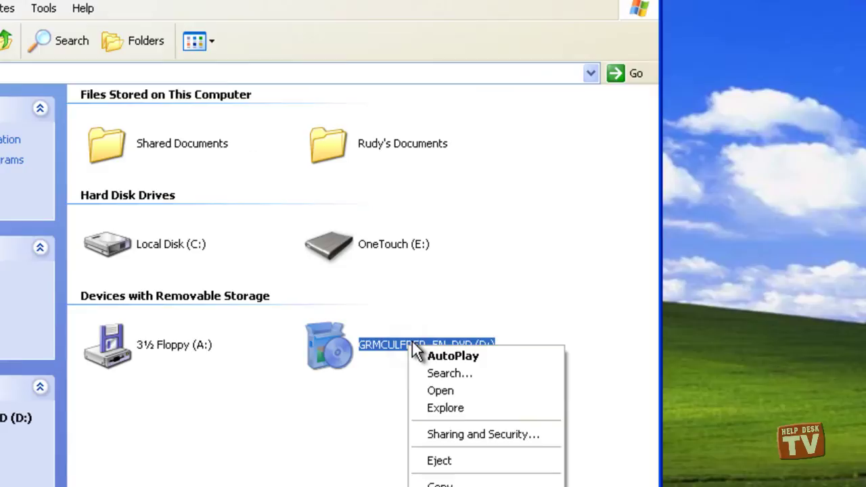
pyautogui.click(450, 390)
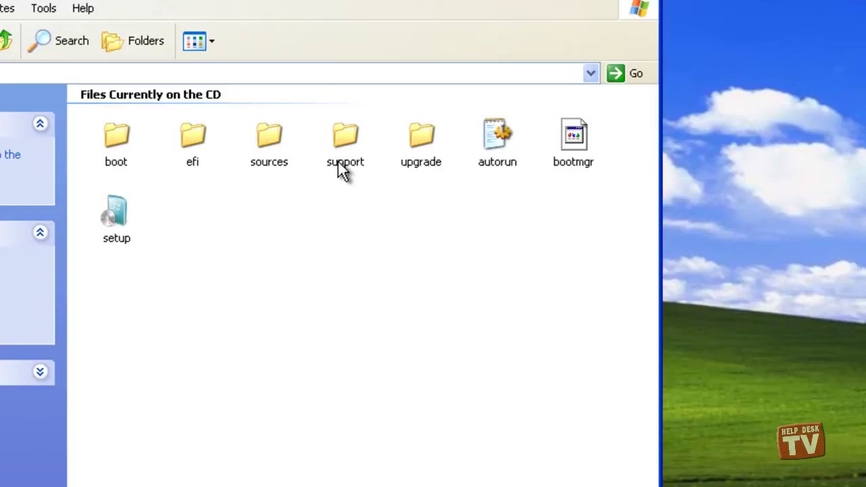
pyautogui.doubleClick(346, 135)
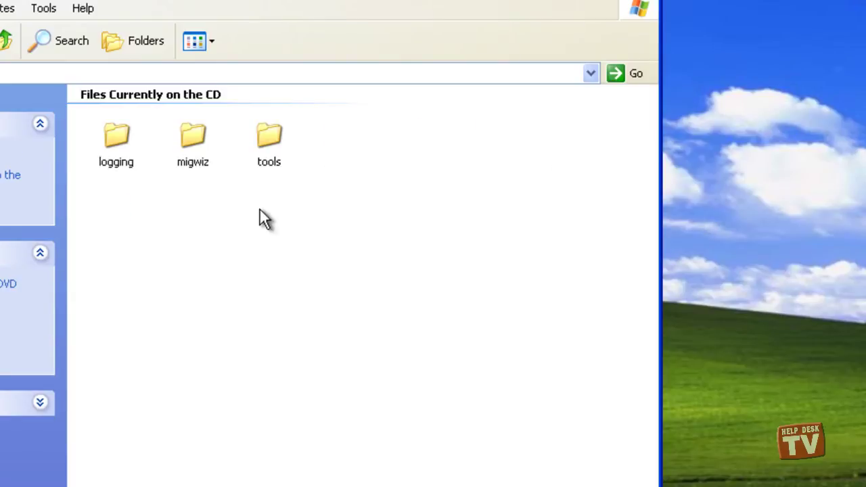
pyautogui.doubleClick(190, 139)
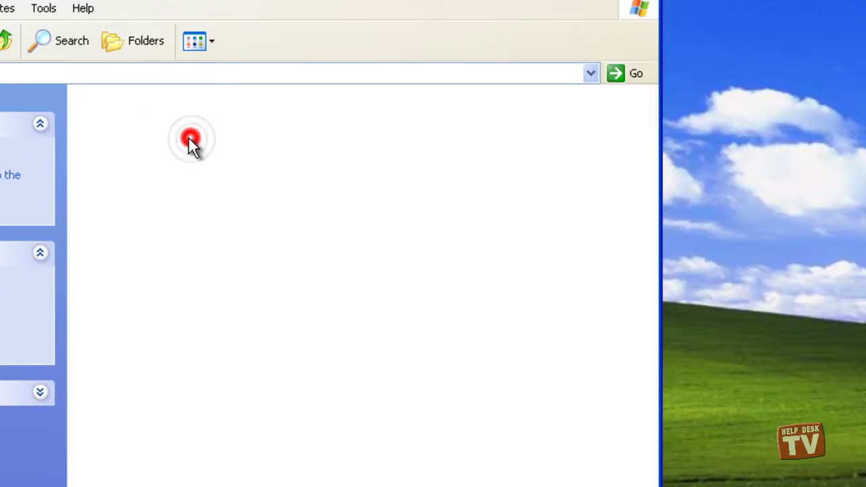
pyautogui.click(420, 292)
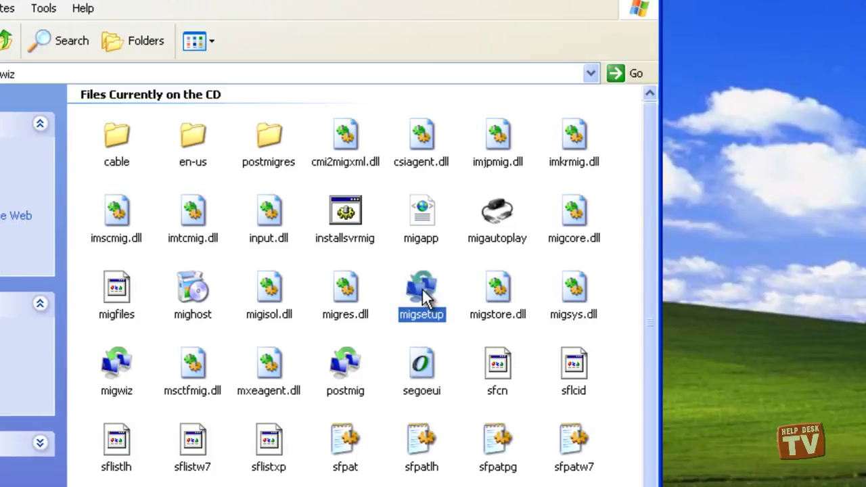
pyautogui.doubleClick(421, 289)
# Launch migsetup and advance past the Easy Transfer welcome page
pyautogui.doubleClick(422, 289)
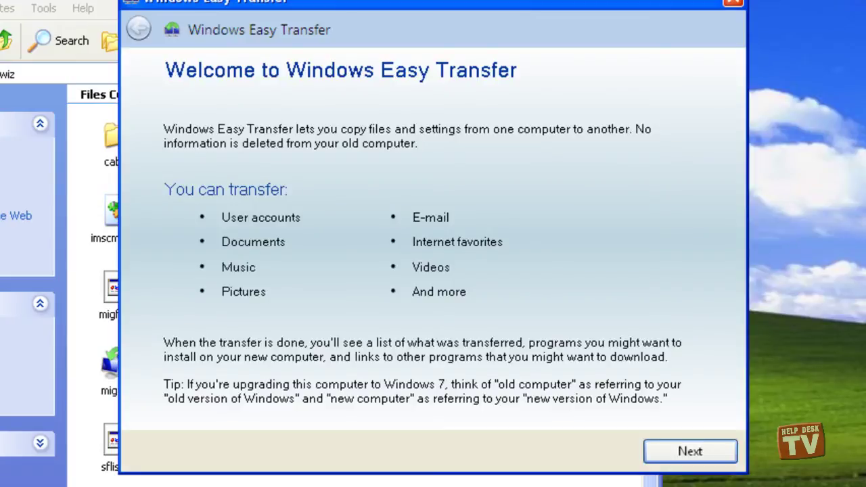
pyautogui.click(697, 453)
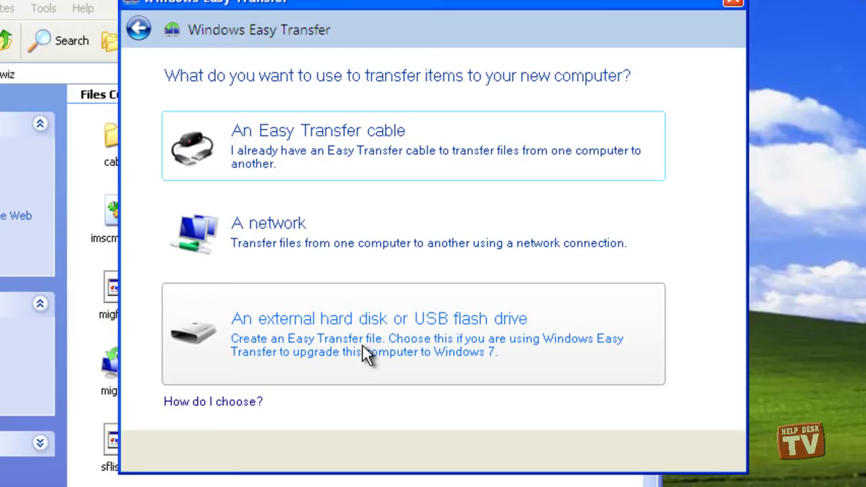
# Choose the external hard disk or USB flash drive method and mark this as the old computer
pyautogui.click(366, 345)
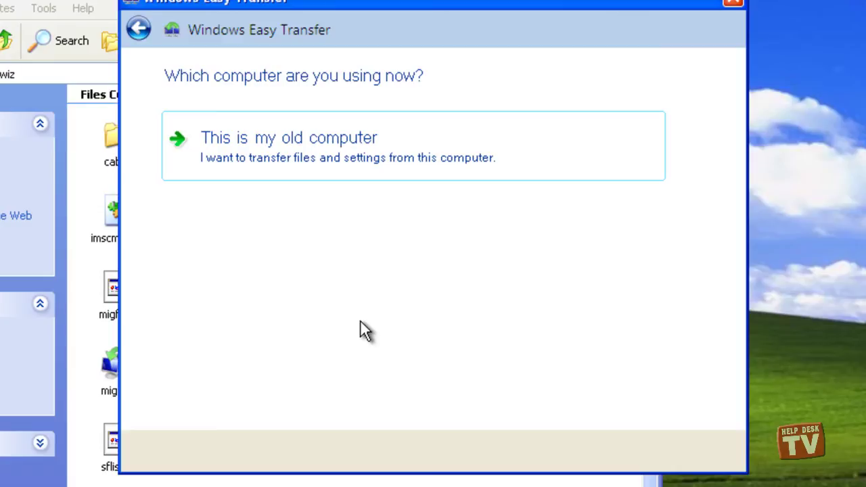
pyautogui.click(354, 145)
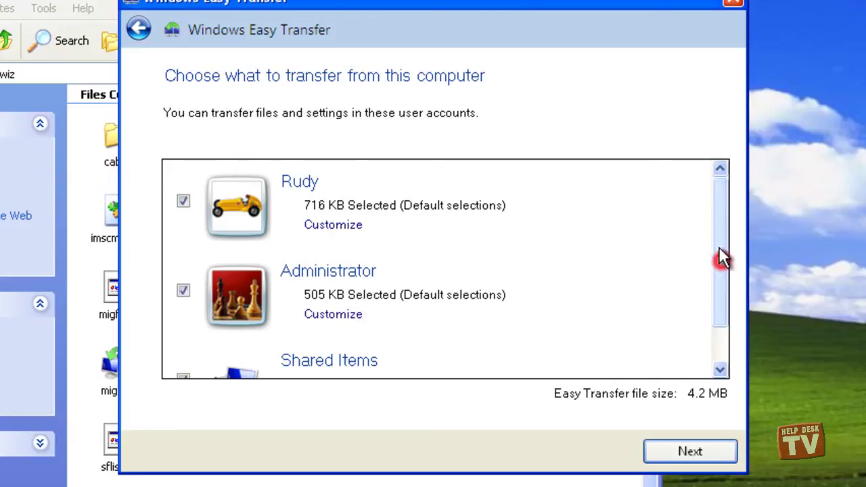
# Customize the first account, toggling My Documents and My Pictures off and on, then go Advanced
pyautogui.moveTo(721, 214)
pyautogui.mouseDown()
pyautogui.moveTo(718, 315)
pyautogui.moveTo(723, 258)
pyautogui.mouseUp()
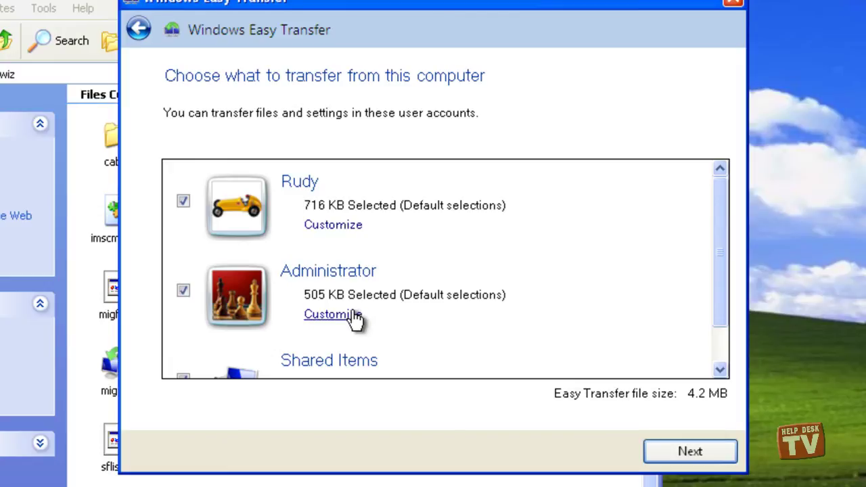
pyautogui.click(345, 225)
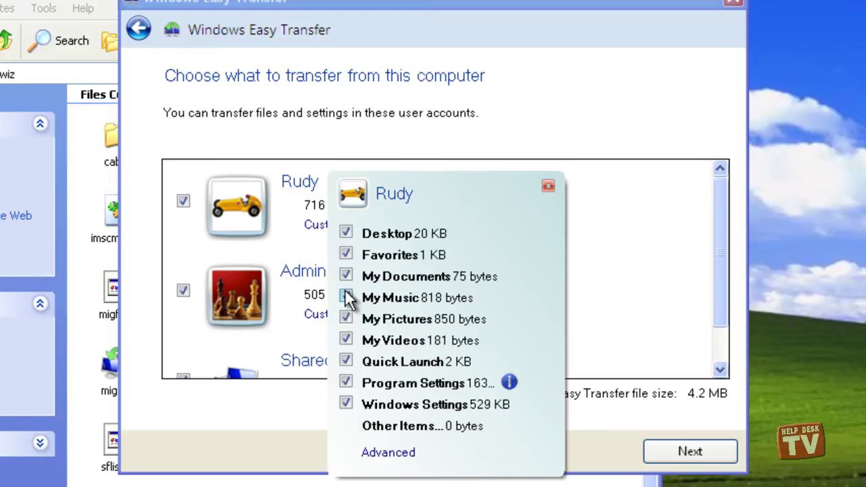
pyautogui.click(346, 275)
pyautogui.click(346, 275)
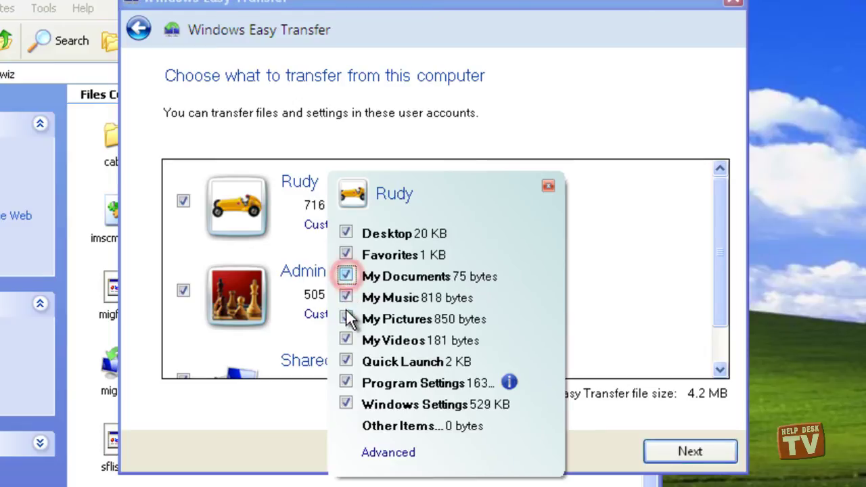
pyautogui.click(346, 318)
pyautogui.click(346, 317)
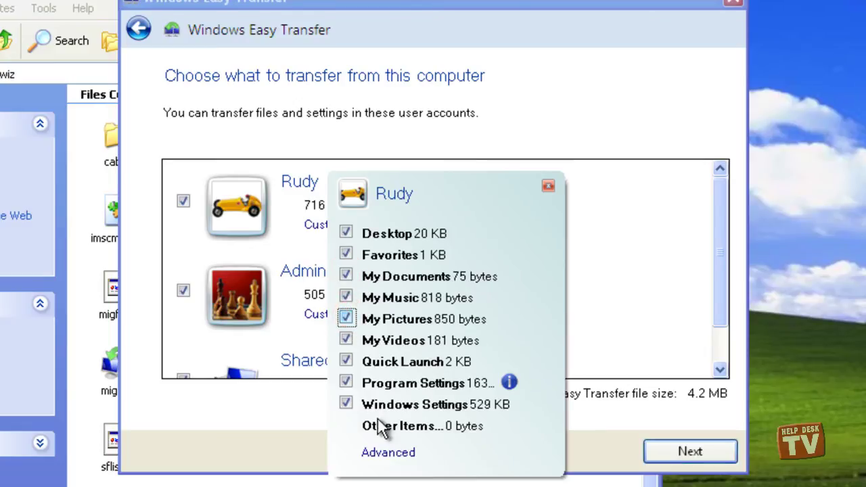
pyautogui.click(390, 452)
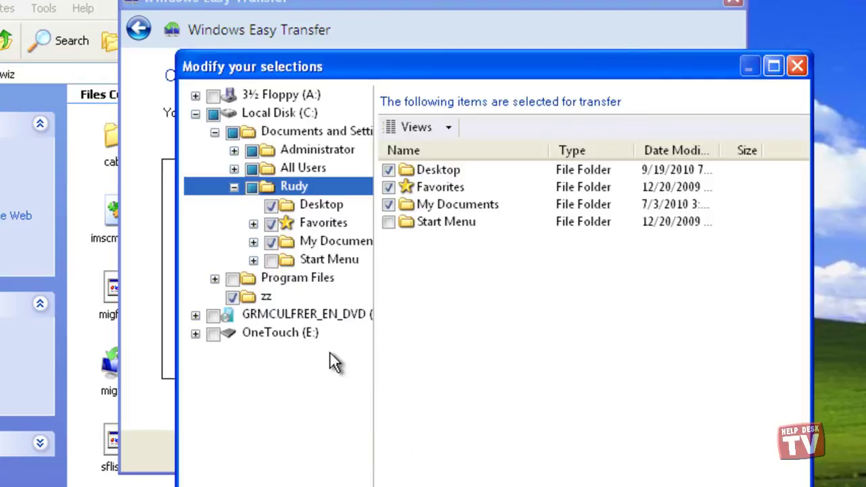
# Under Desktop, uncheck and recheck Test Transfer Document, then save the selections
pyautogui.click(322, 205)
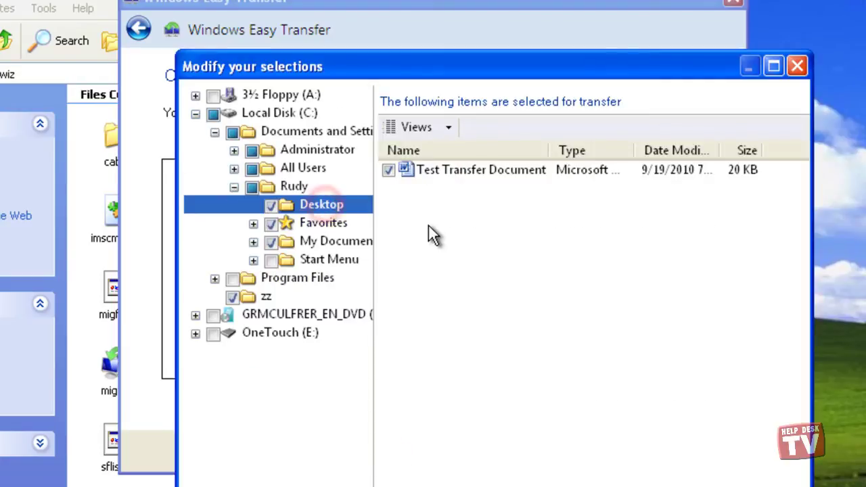
pyautogui.click(389, 172)
pyautogui.click(389, 174)
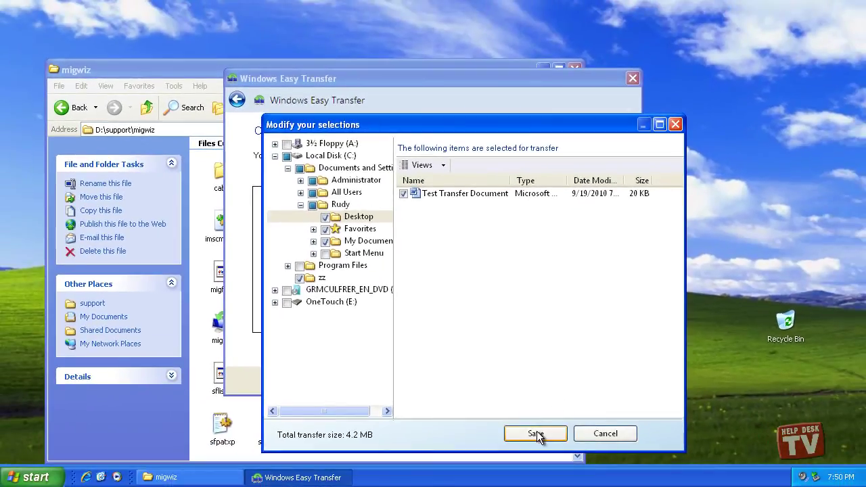
pyautogui.click(538, 439)
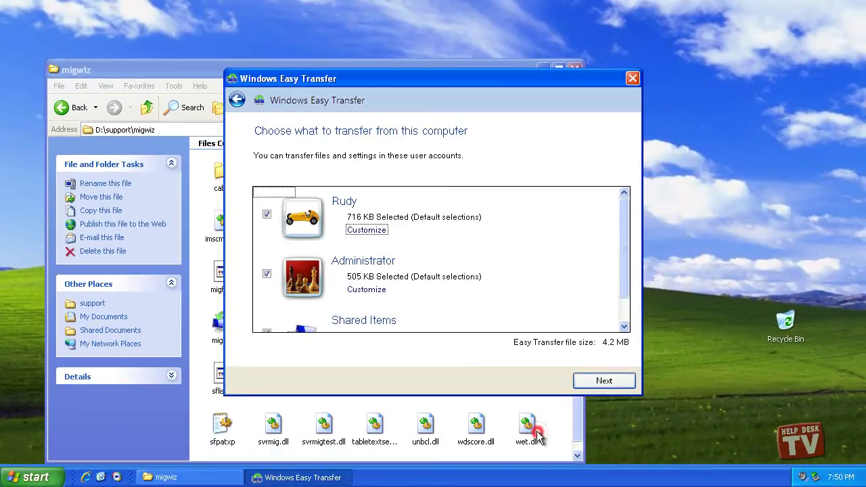
# Protect the transfer file with a password, entered and confirmed, then continue to saving
pyautogui.click(604, 380)
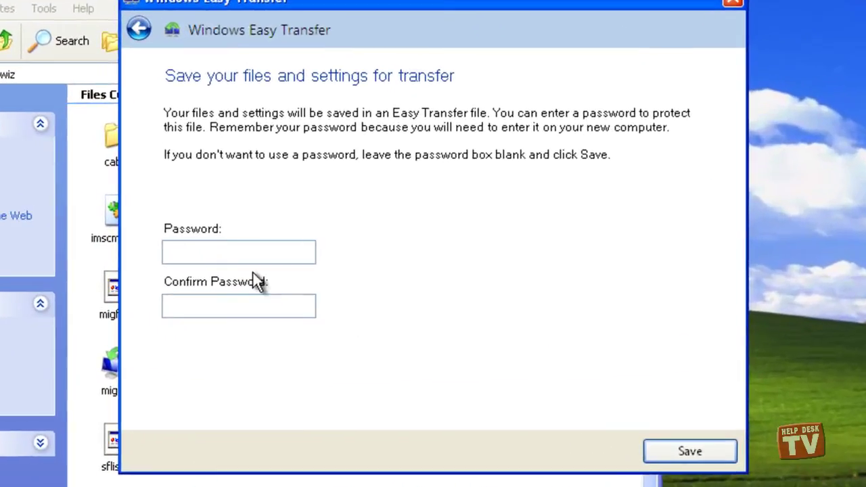
pyautogui.click(201, 251)
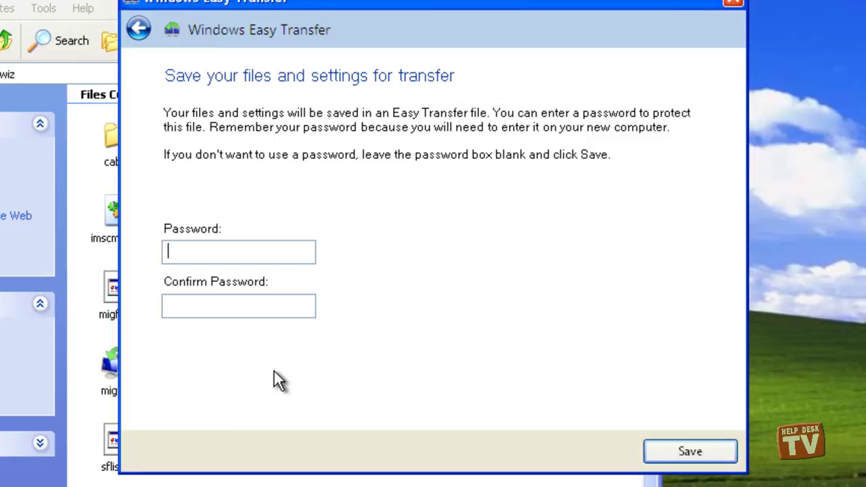
pyautogui.press('Tab')
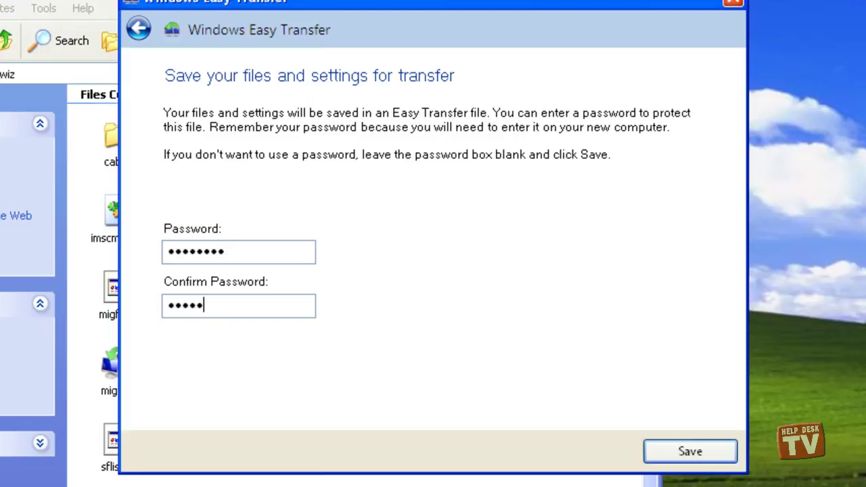
pyautogui.click(691, 453)
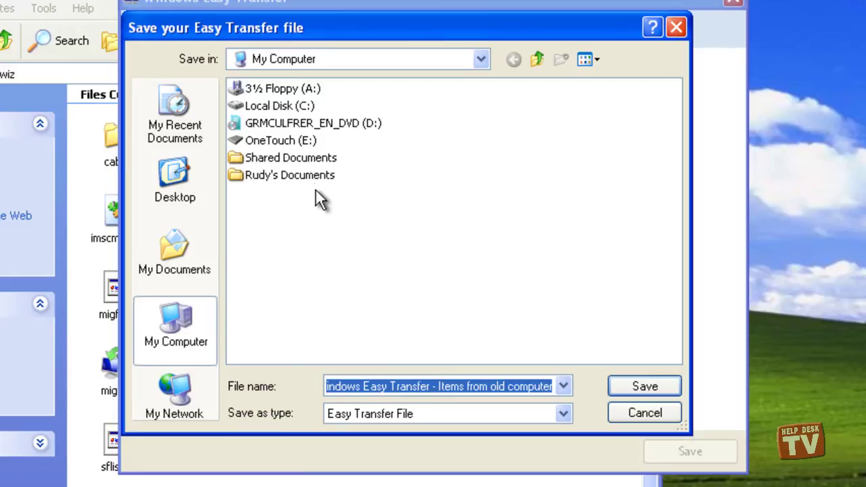
# Save the transfer file onto the OneTouch (E:) drive
pyautogui.click(274, 142)
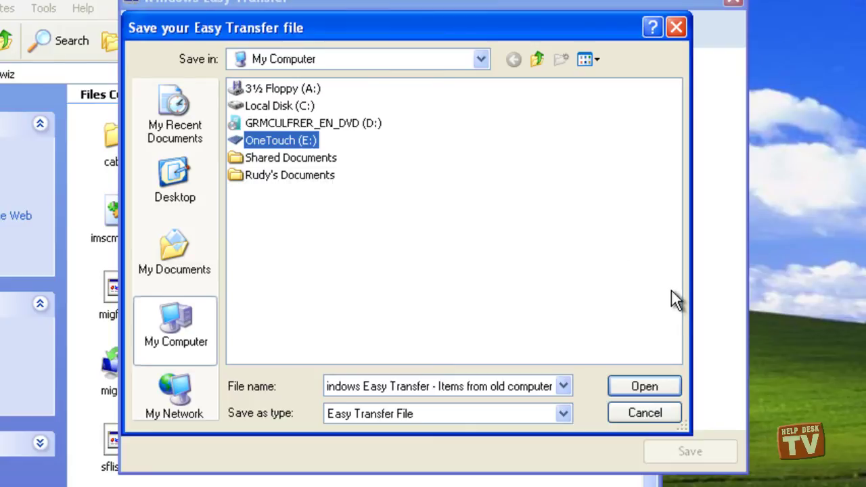
pyautogui.click(645, 386)
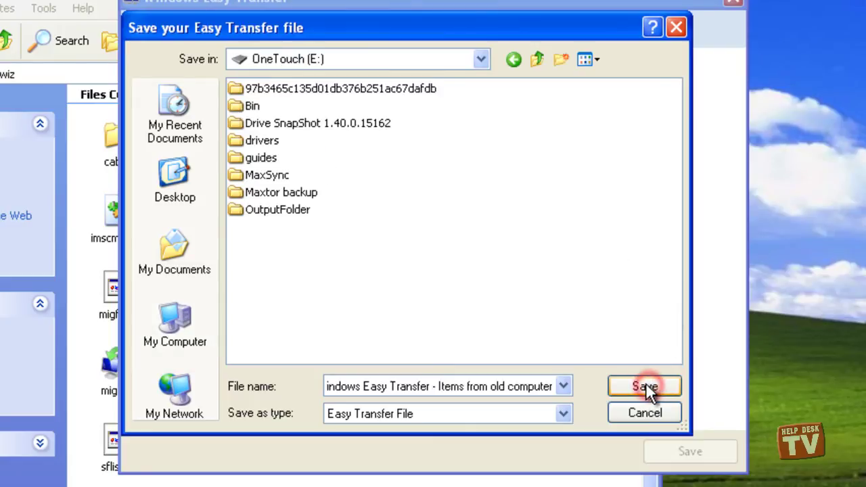
pyautogui.click(643, 385)
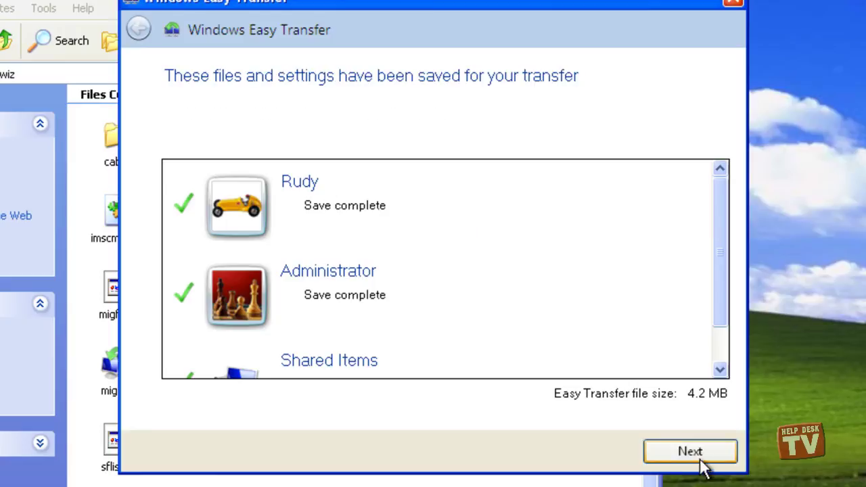
# Advance past the save-complete summary and final page, then close Windows Easy Transfer
pyautogui.click(700, 453)
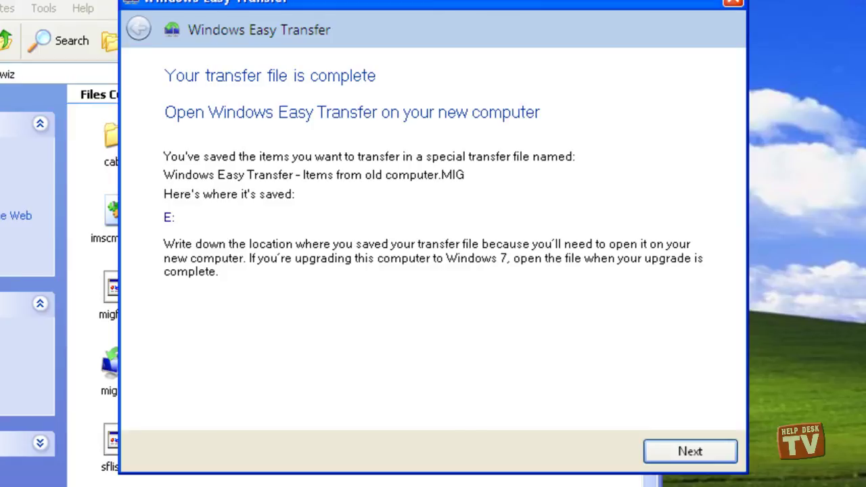
pyautogui.click(692, 458)
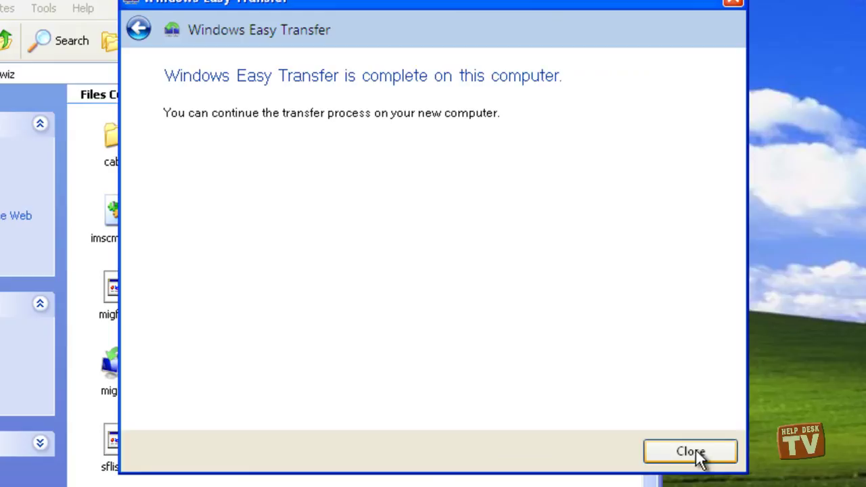
pyautogui.click(697, 457)
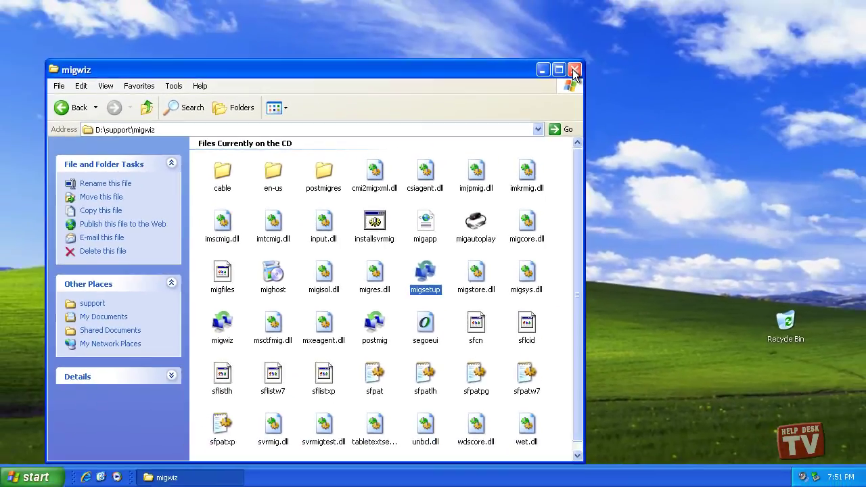
# Close migwiz and open OneTouch (E:) from My Computer to confirm the saved .MIG file
pyautogui.click(574, 71)
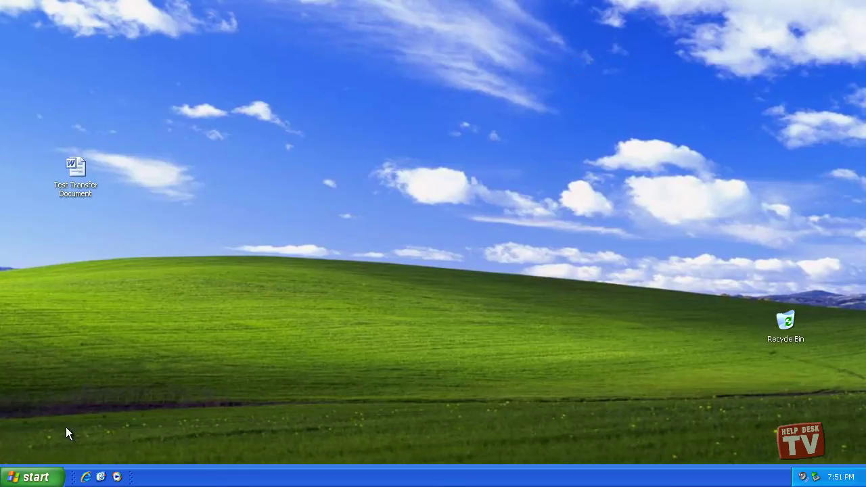
pyautogui.click(44, 479)
pyautogui.click(184, 281)
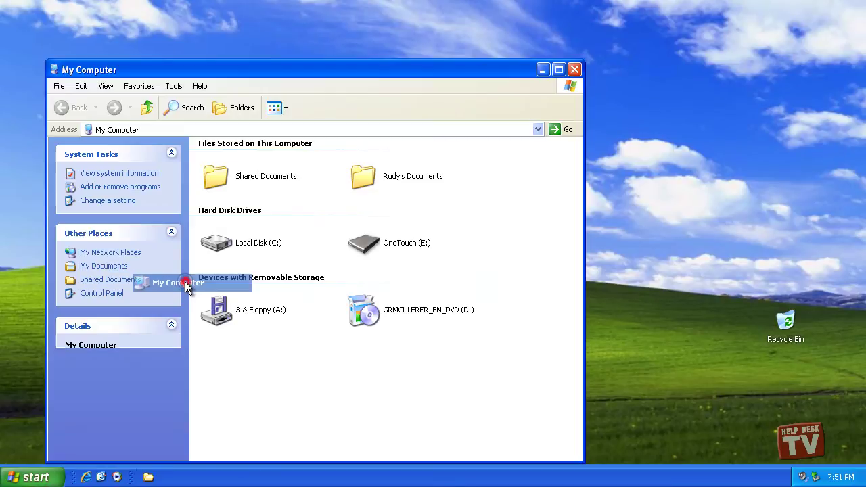
pyautogui.click(374, 247)
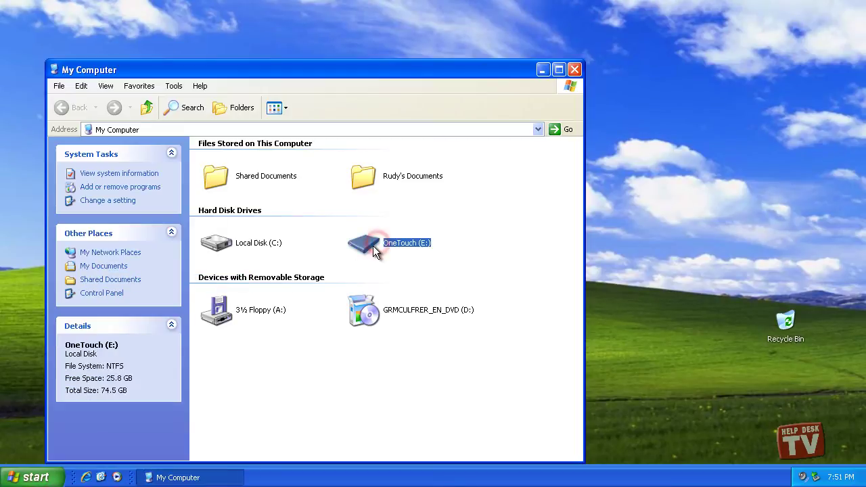
pyautogui.doubleClick(374, 247)
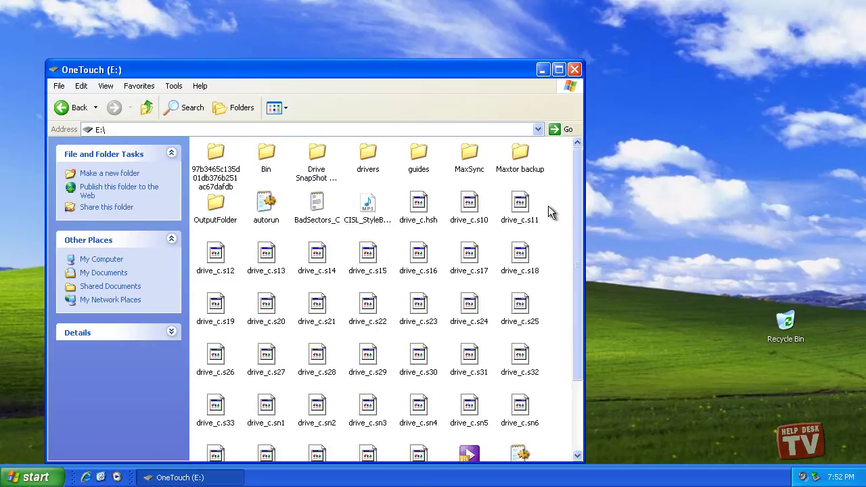
pyautogui.moveTo(579, 196); pyautogui.dragTo(575, 264)
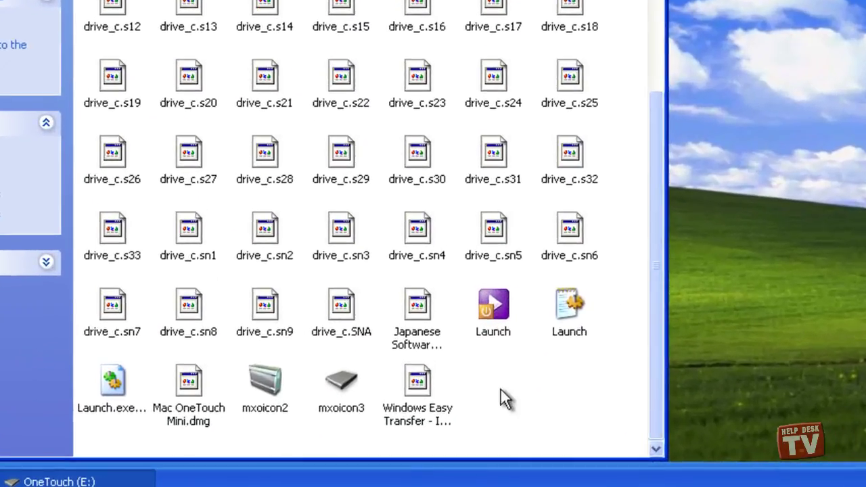
pyautogui.click(418, 385)
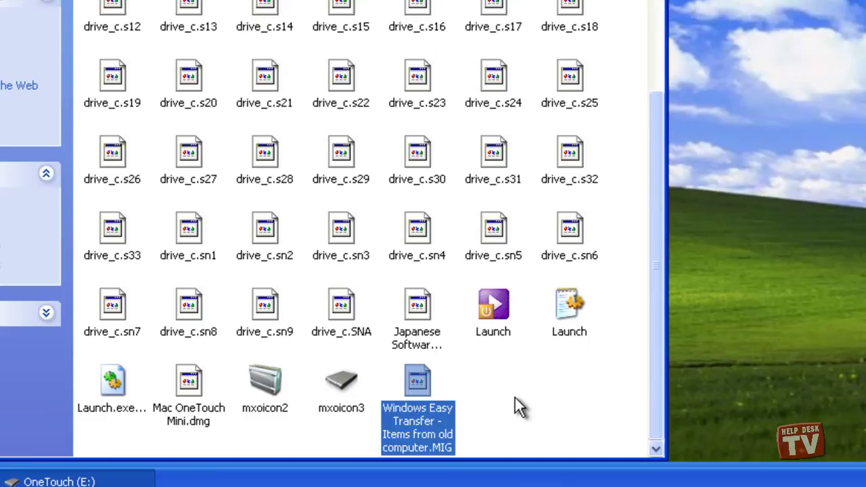